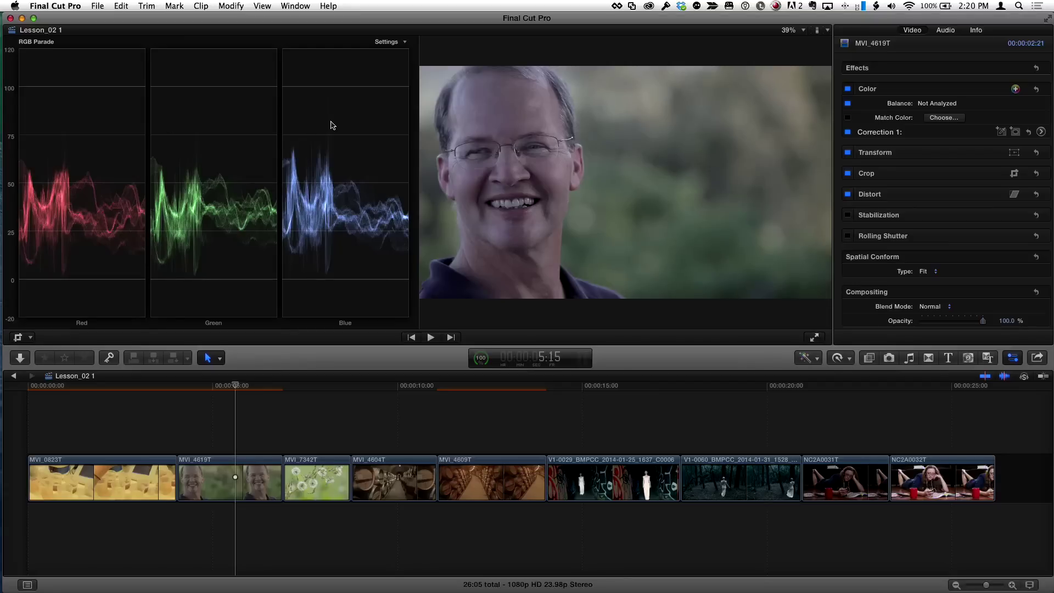
Briefly show and hide the library browser, then move the playhead back to 5:11.
{"action": "key", "text": "ctrl+super+1"}
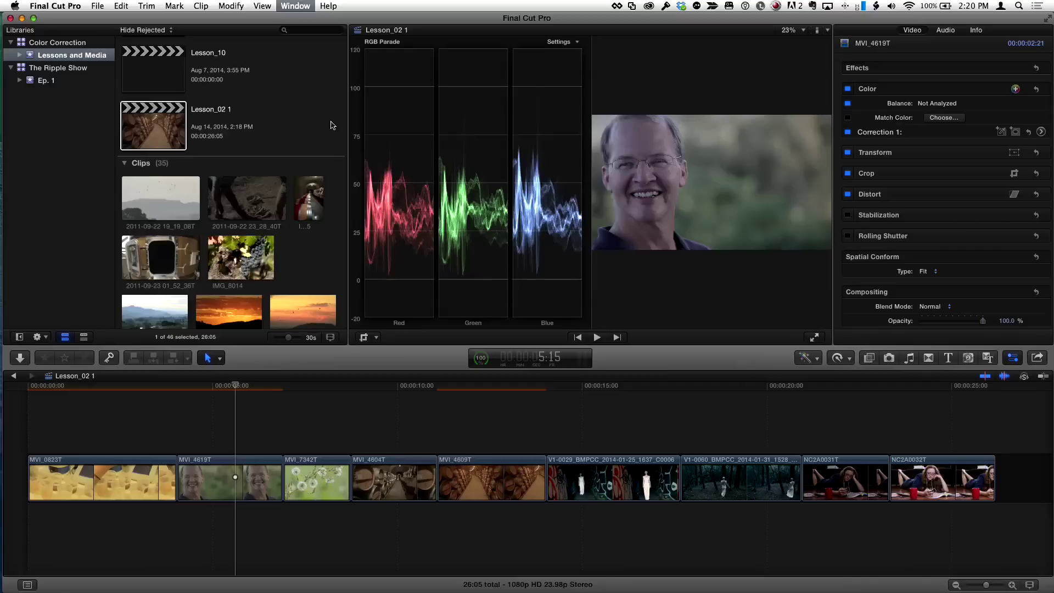
{"action": "key", "text": "ctrl+super+1"}
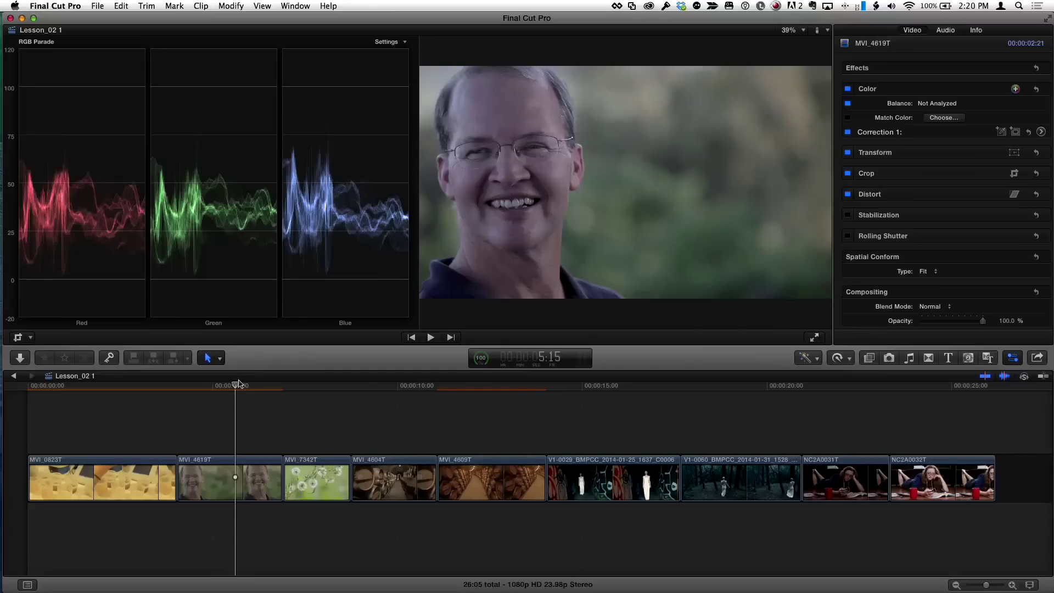
{"action": "left_click_drag", "start_coordinate": [233, 389], "coordinate": [229, 387]}
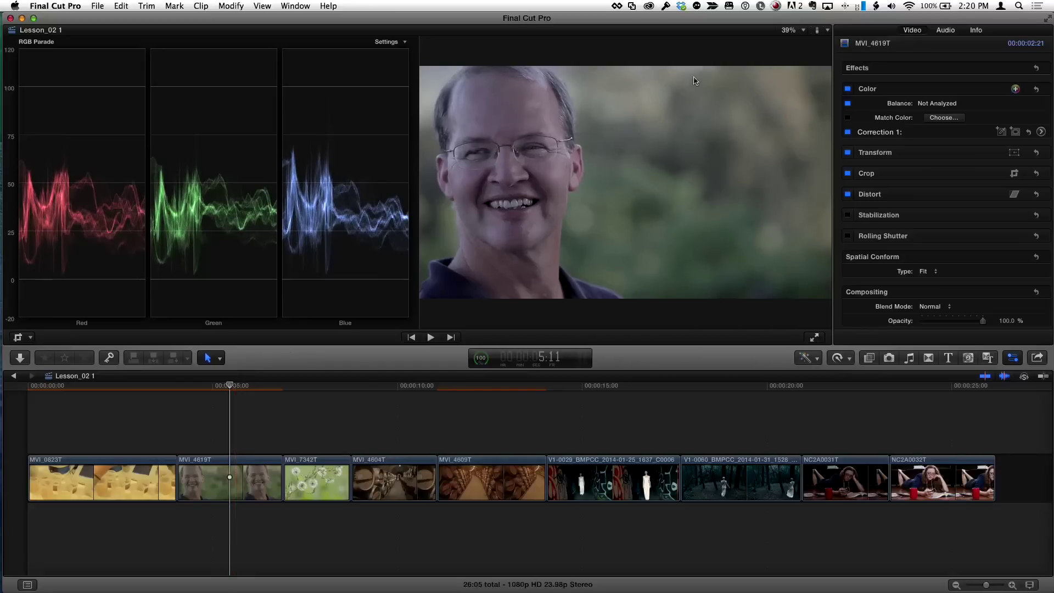
Set Correction 1's exposure to highlights 32%, midtones 8%, shadows -7%, then return to the effects list.
{"action": "left_click", "coordinate": [1041, 132]}
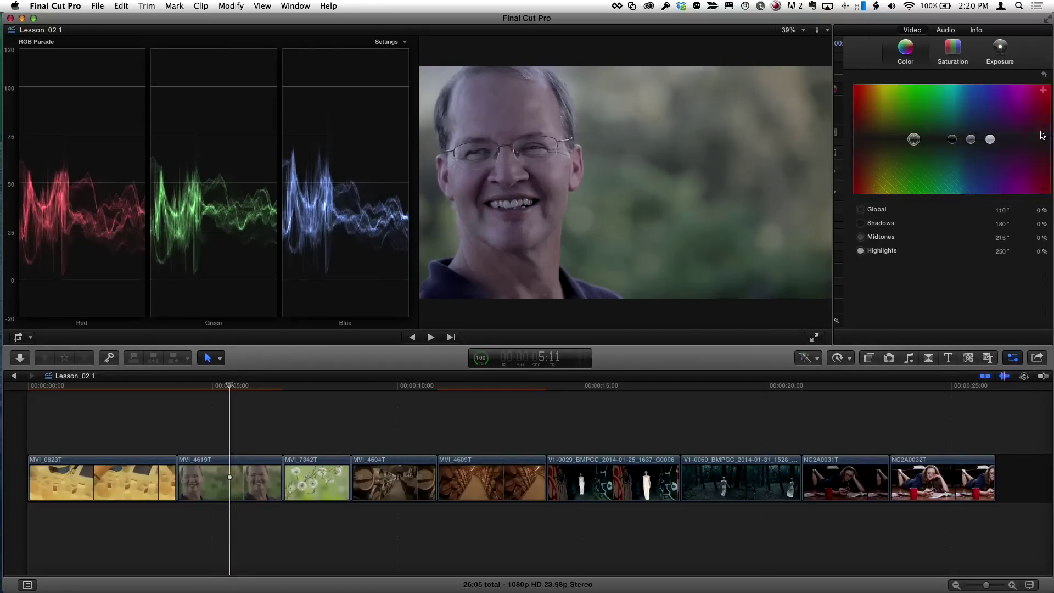
{"action": "left_click", "coordinate": [991, 50]}
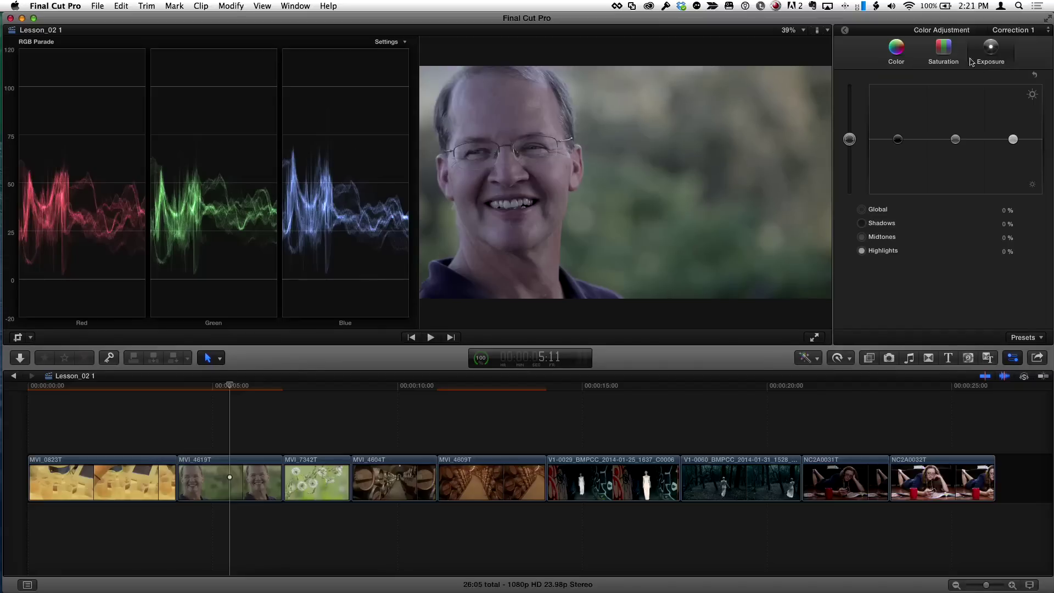
{"action": "left_click_drag", "start_coordinate": [1015, 136], "coordinate": [1013, 121]}
{"action": "mouse_move", "coordinate": [959, 142]}
{"action": "left_mouse_down"}
{"action": "mouse_move", "coordinate": [898, 145]}
{"action": "mouse_move", "coordinate": [958, 138]}
{"action": "left_mouse_up"}
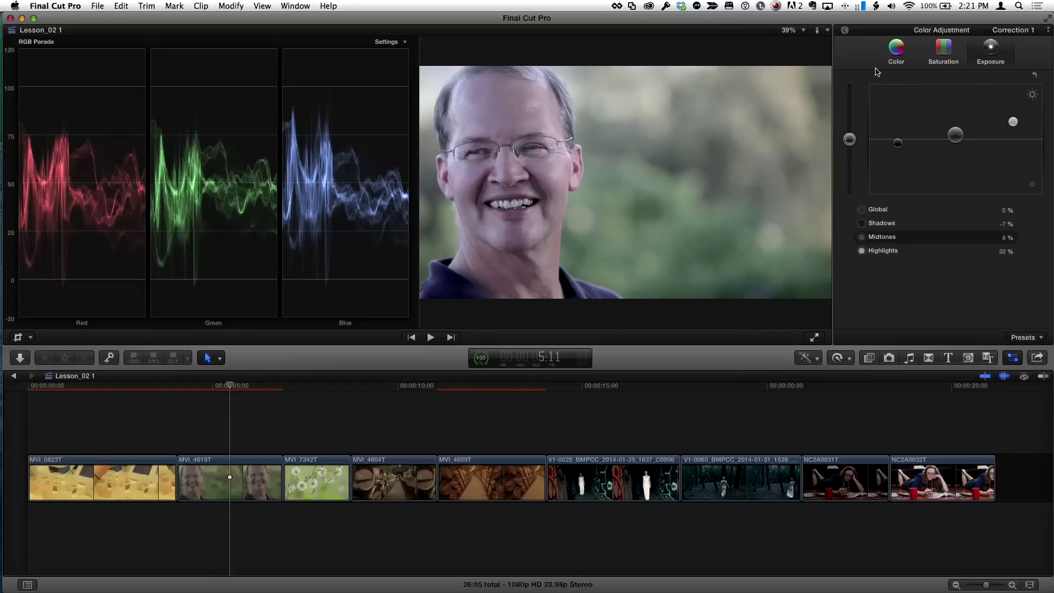
{"action": "left_click", "coordinate": [845, 33]}
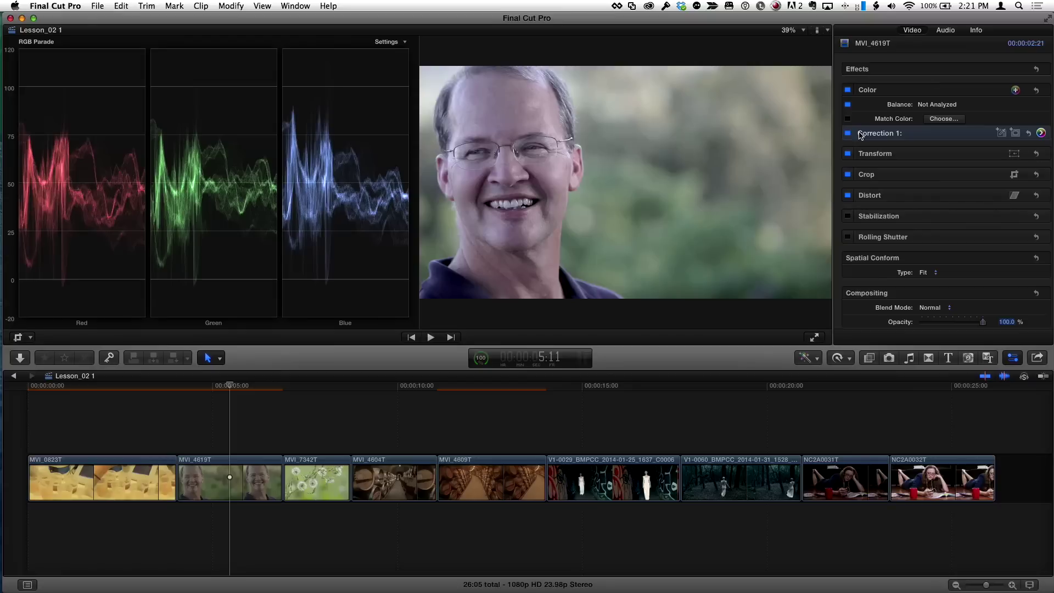
Toggle Correction 1 off and on twice to compare the clip before and after.
{"action": "left_click", "coordinate": [849, 134]}
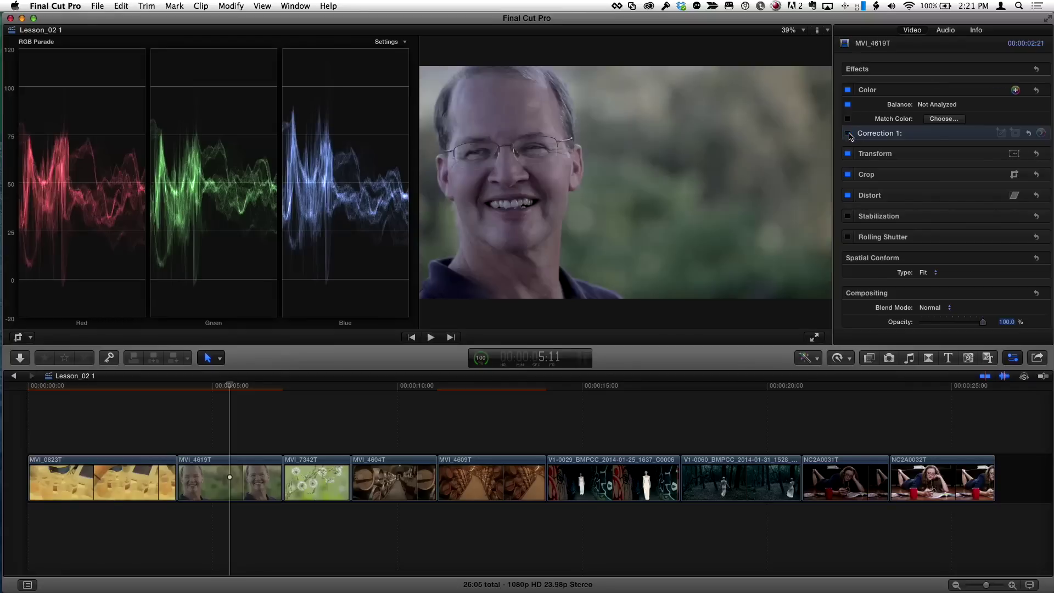
{"action": "left_click", "coordinate": [848, 134]}
{"action": "left_click", "coordinate": [848, 133]}
{"action": "left_click", "coordinate": [848, 133]}
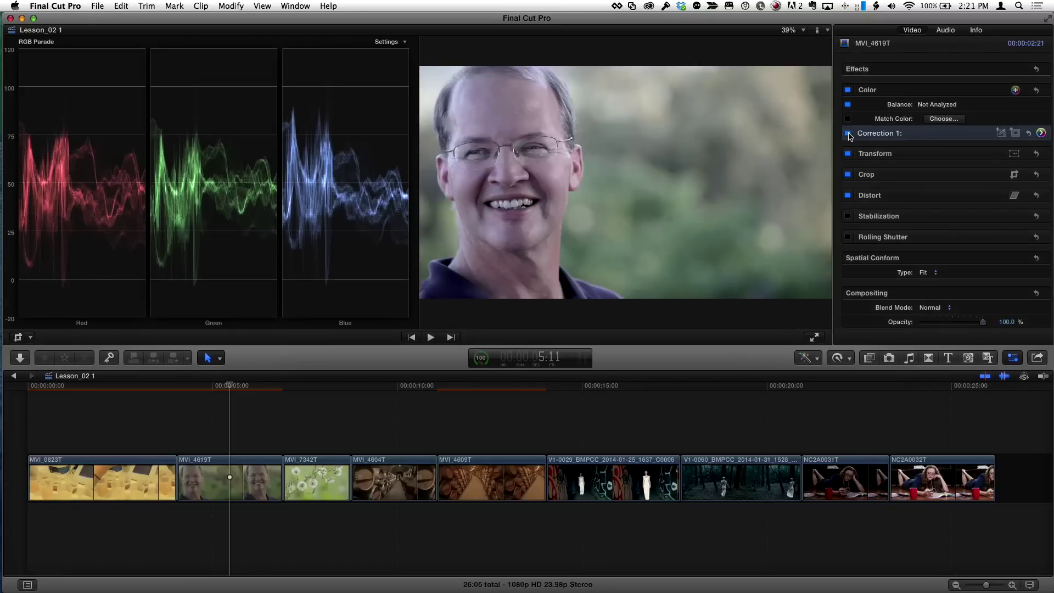
Raise Correction 1's global saturation to 11%, then compare it off and on again.
{"action": "left_click", "coordinate": [1041, 134]}
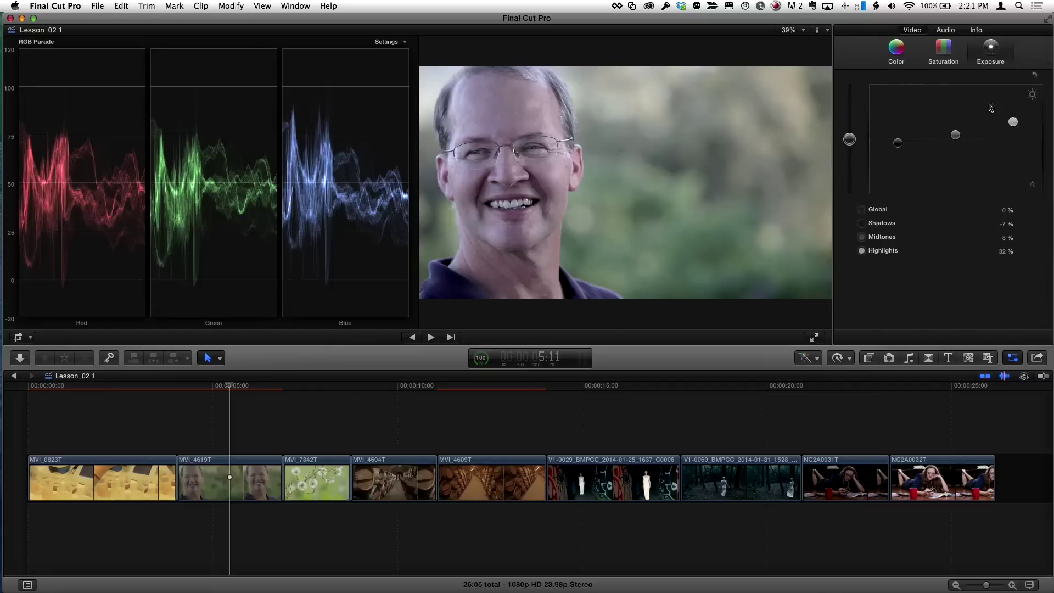
{"action": "left_click", "coordinate": [950, 54]}
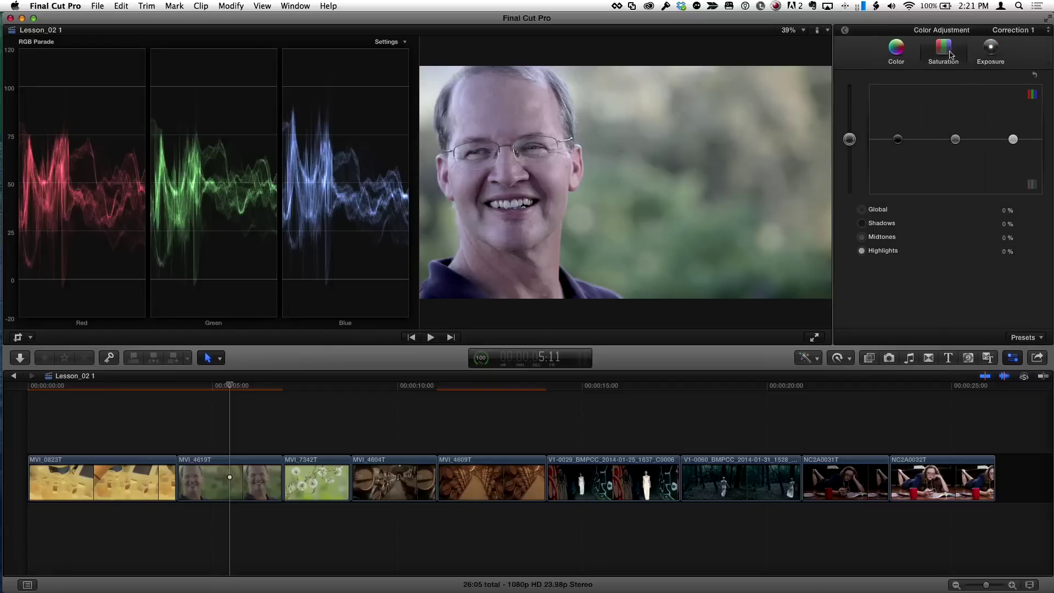
{"action": "left_click_drag", "start_coordinate": [848, 141], "coordinate": [848, 138]}
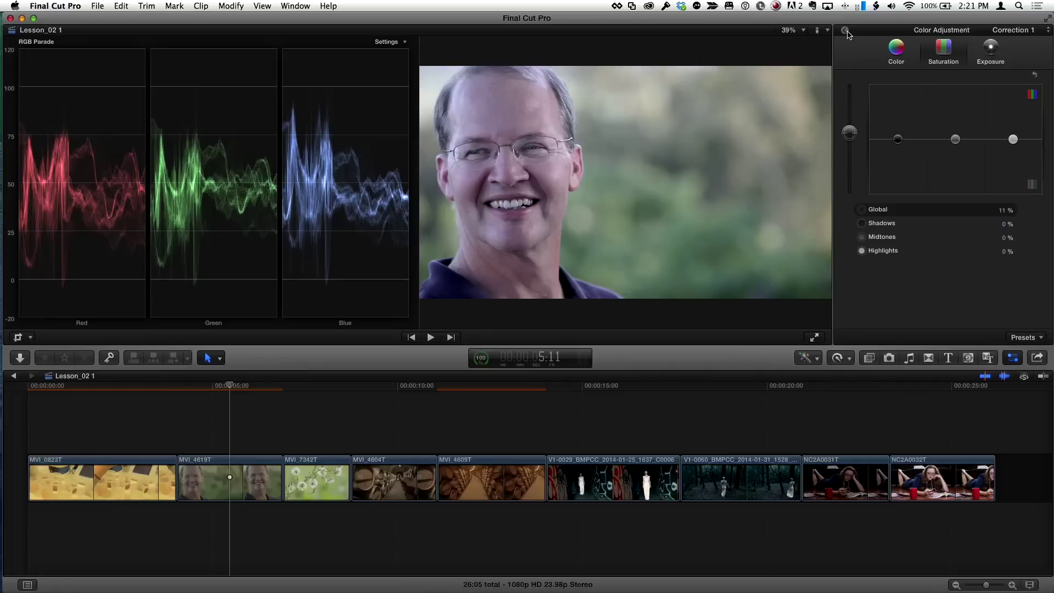
{"action": "key", "text": "super+6"}
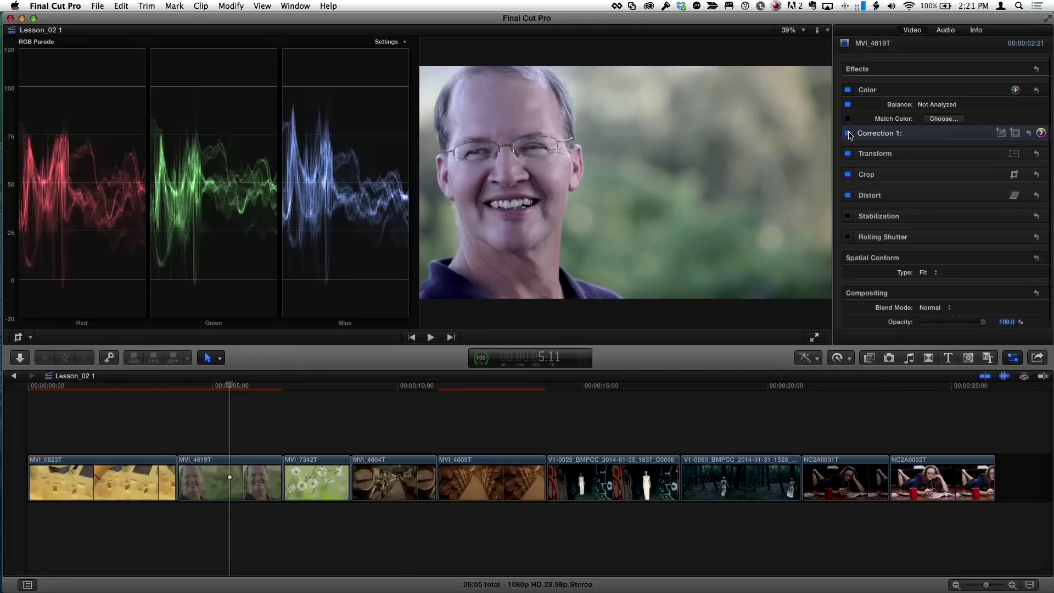
{"action": "left_click", "coordinate": [848, 133]}
{"action": "left_click", "coordinate": [848, 134]}
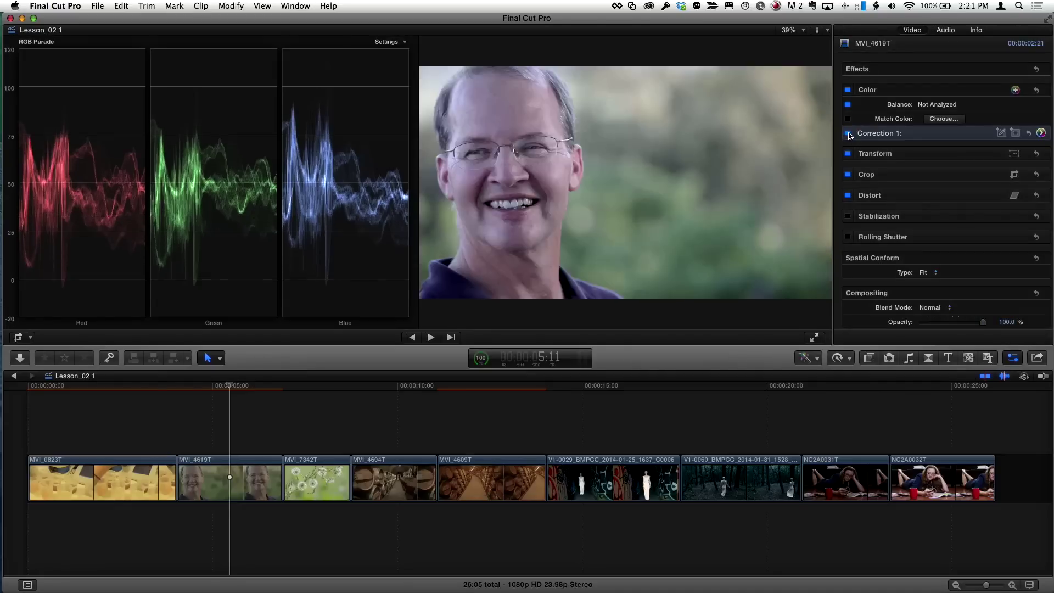
{"action": "left_click", "coordinate": [1041, 133]}
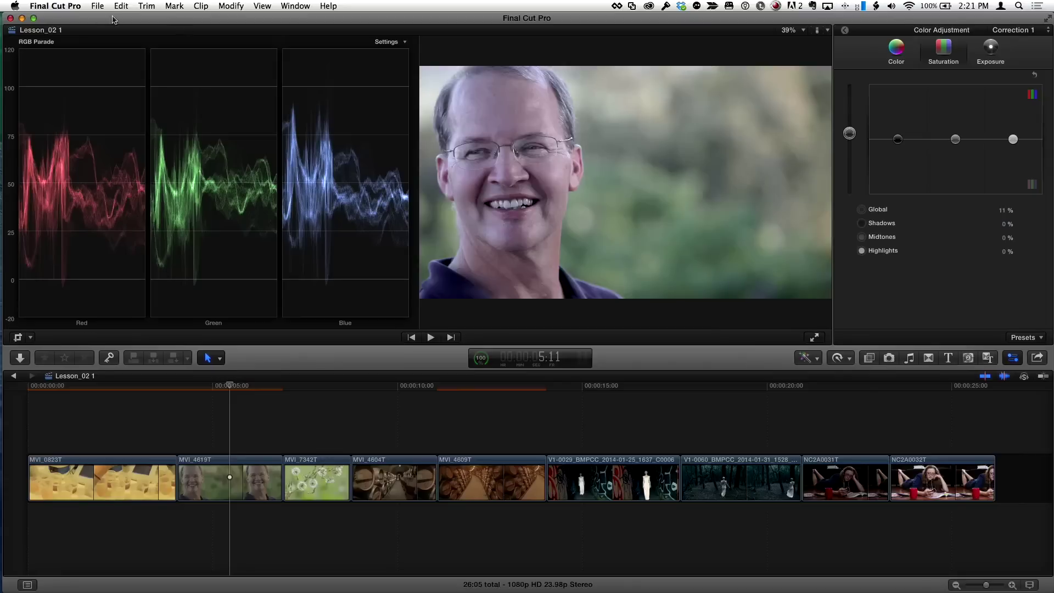
Open the Command Editor from Final Cut Pro > Commands > Customize….
{"action": "left_click", "coordinate": [71, 7]}
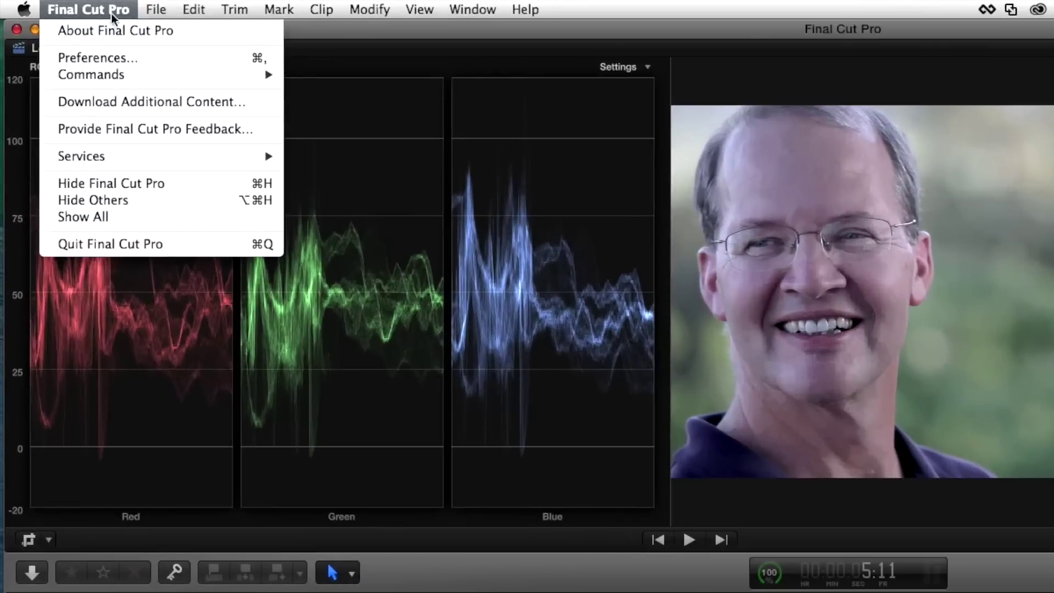
{"action": "mouse_move", "coordinate": [80, 43]}
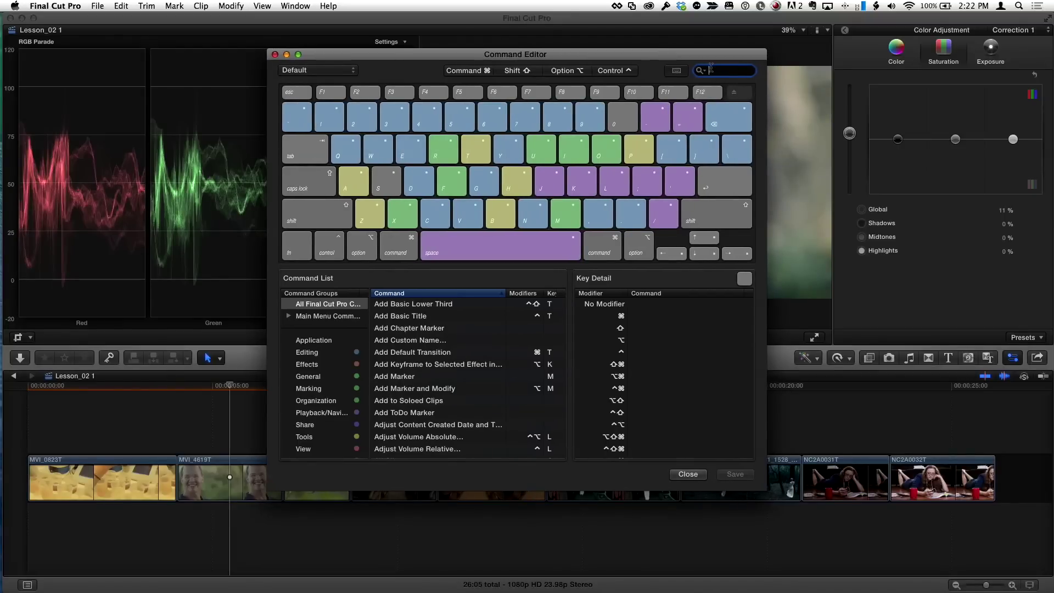
{"action": "type", "text": "lor"}
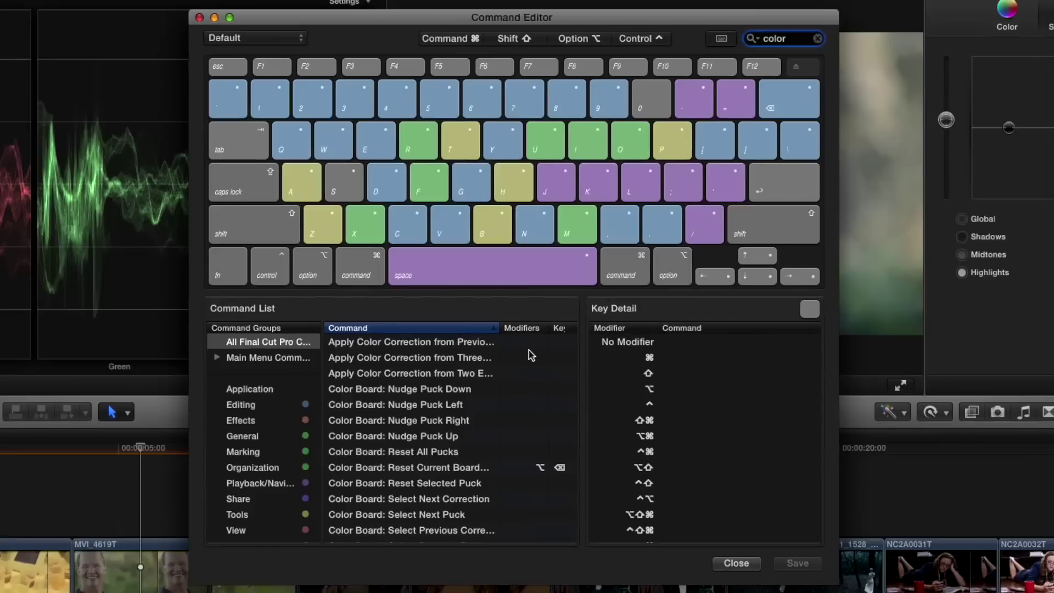
{"action": "scroll", "coordinate": [435, 377], "scroll_direction": "down", "scroll_amount": 10}
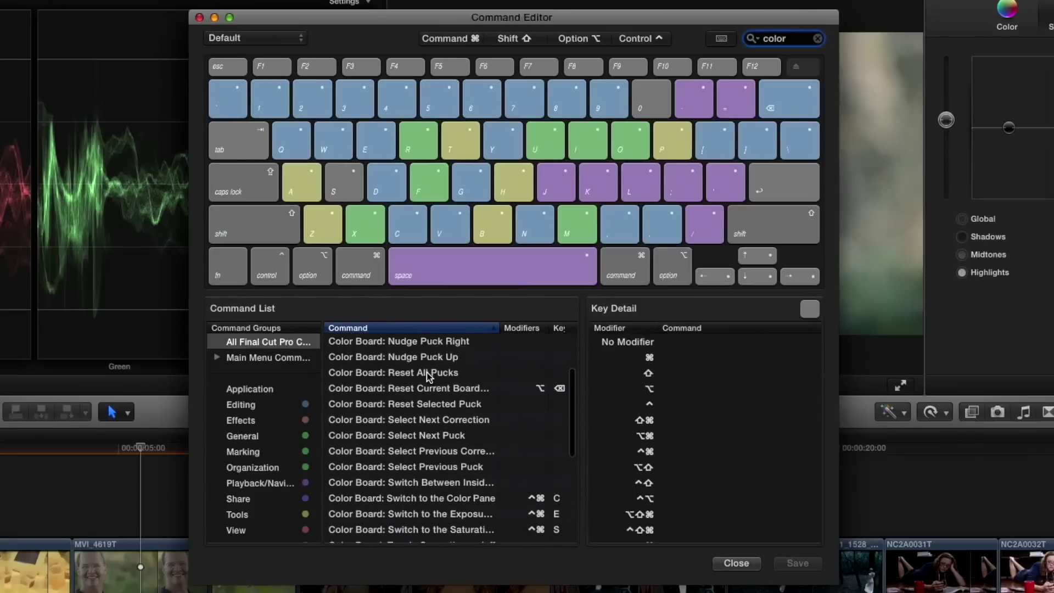
{"action": "scroll", "coordinate": [449, 424], "scroll_direction": "down", "scroll_amount": 5}
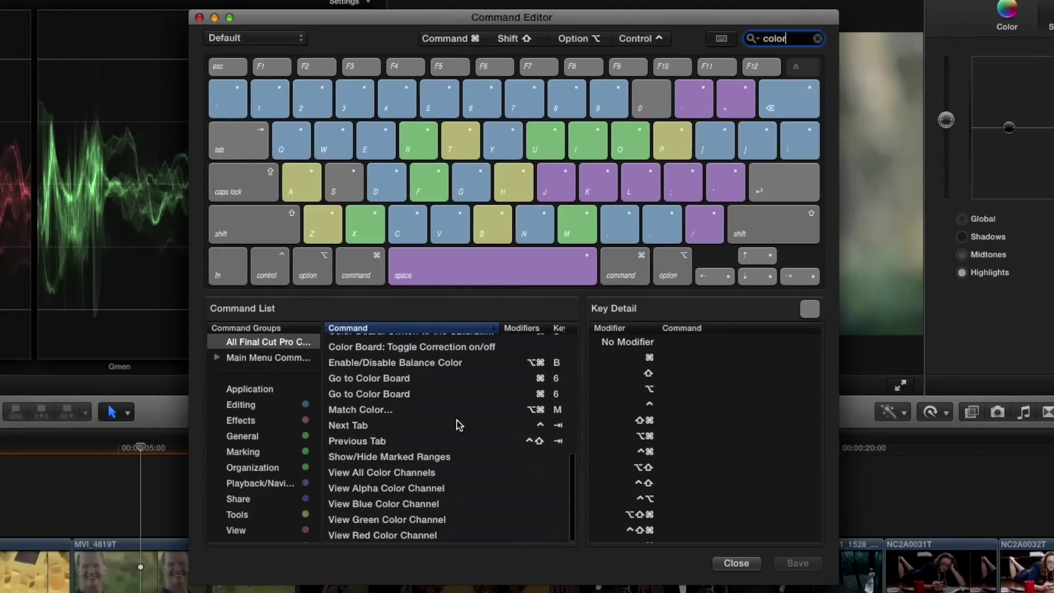
{"action": "scroll", "coordinate": [457, 426], "scroll_direction": "up", "scroll_amount": 2}
{"action": "scroll", "coordinate": [457, 425], "scroll_direction": "up", "scroll_amount": 12}
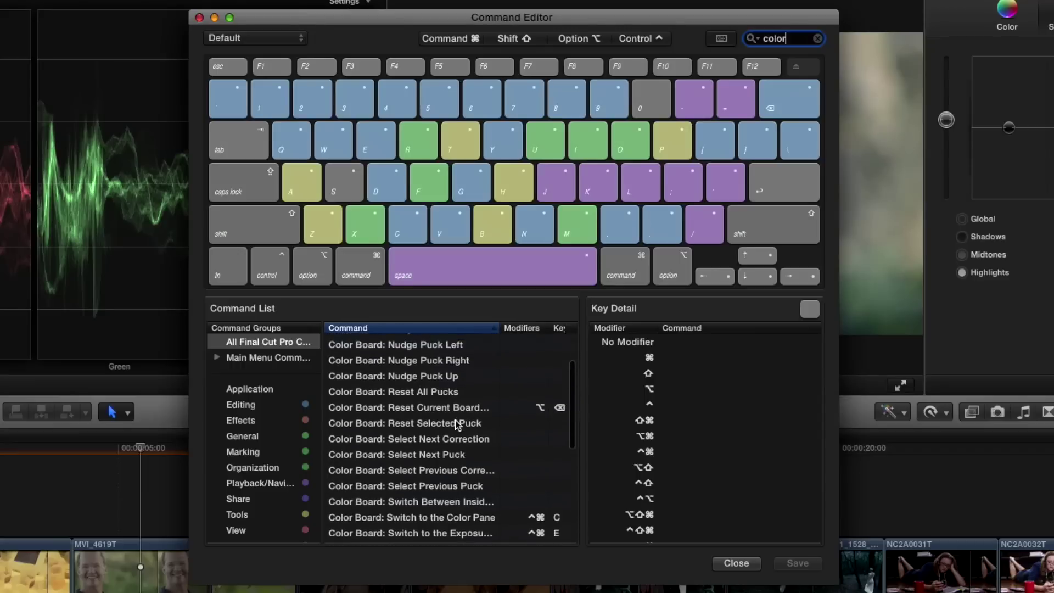
{"action": "scroll", "coordinate": [456, 424], "scroll_direction": "down", "scroll_amount": 7}
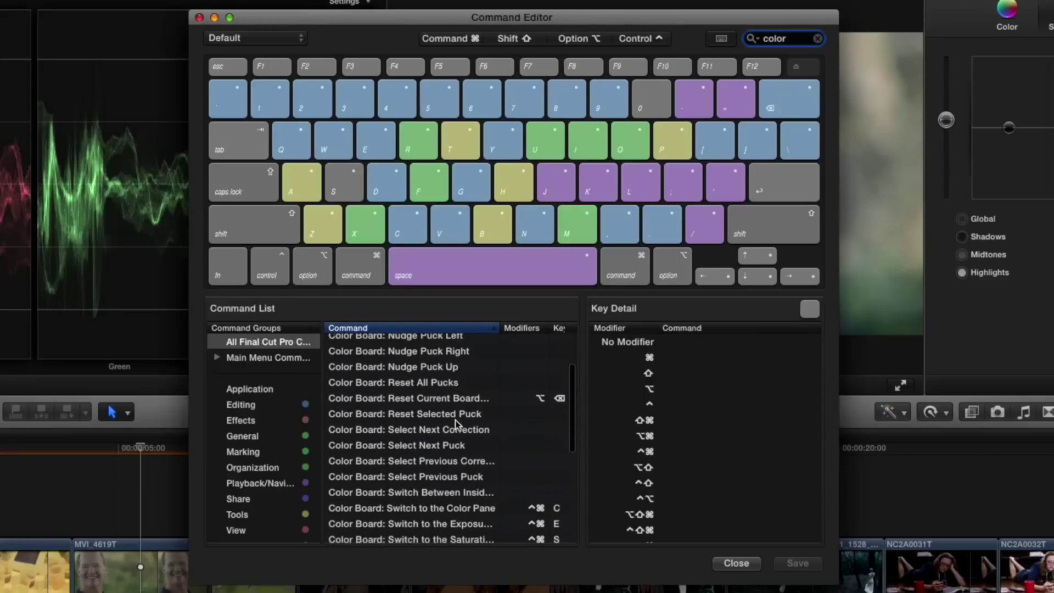
{"action": "scroll", "coordinate": [456, 423], "scroll_direction": "down", "scroll_amount": 2}
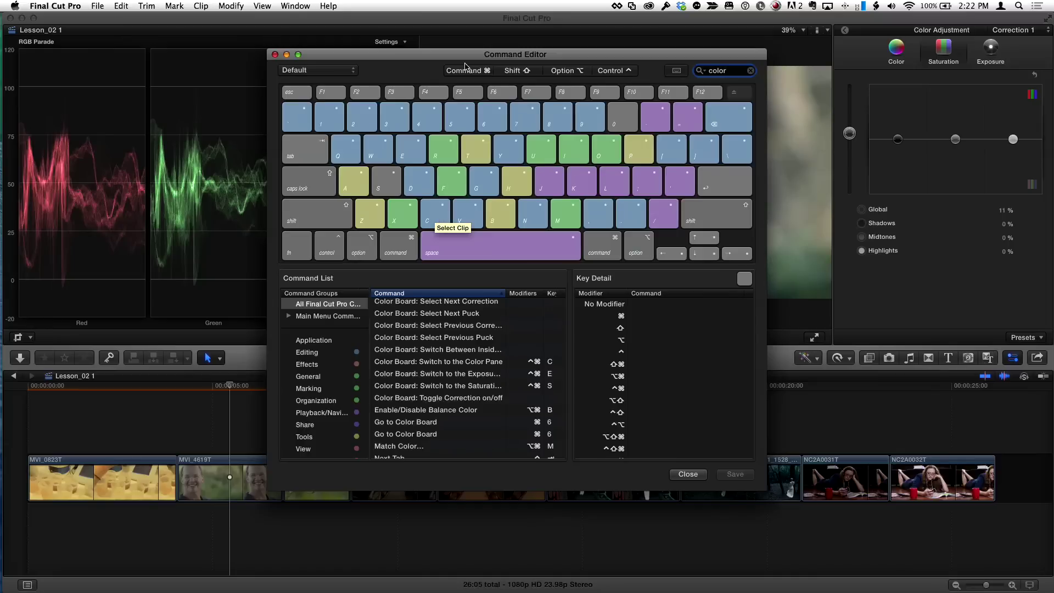
{"action": "left_click", "coordinate": [605, 73]}
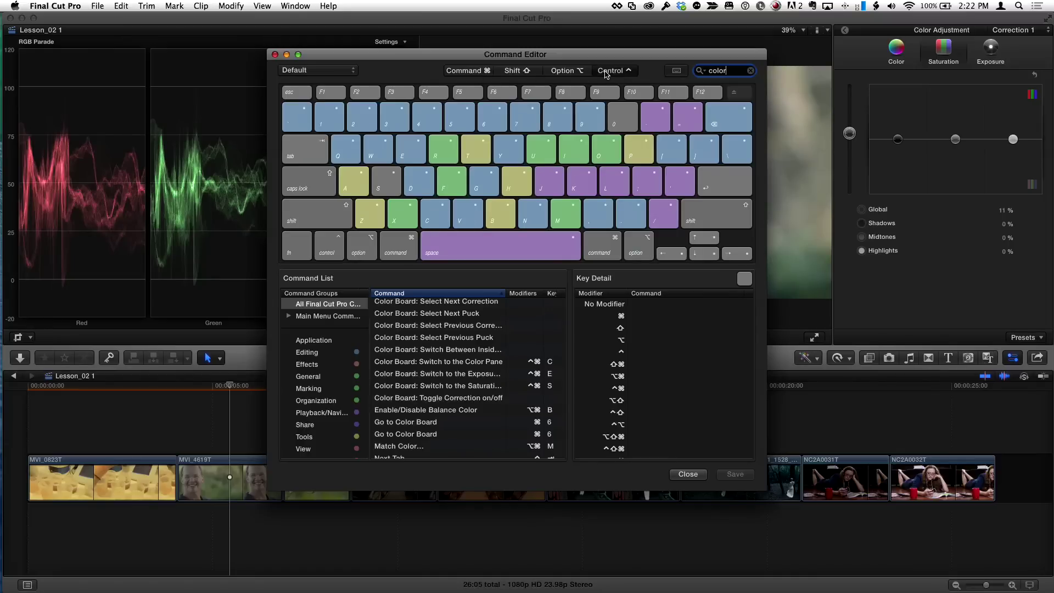
Check free Control-Option keys and select Color Board: Toggle Correction on/off for a new shortcut.
{"action": "left_click", "coordinate": [563, 73]}
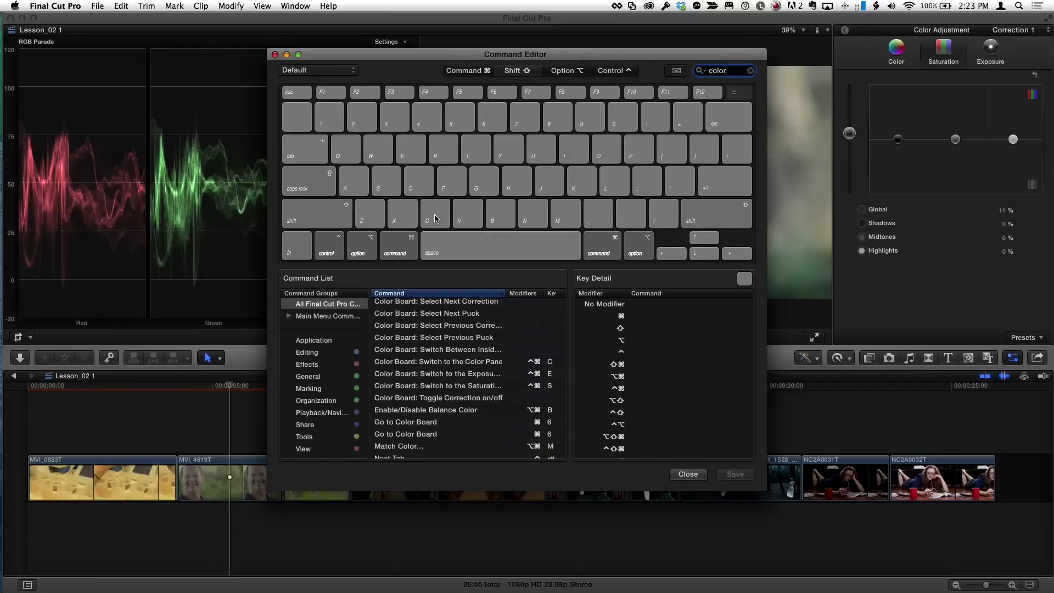
{"action": "left_click", "coordinate": [456, 399]}
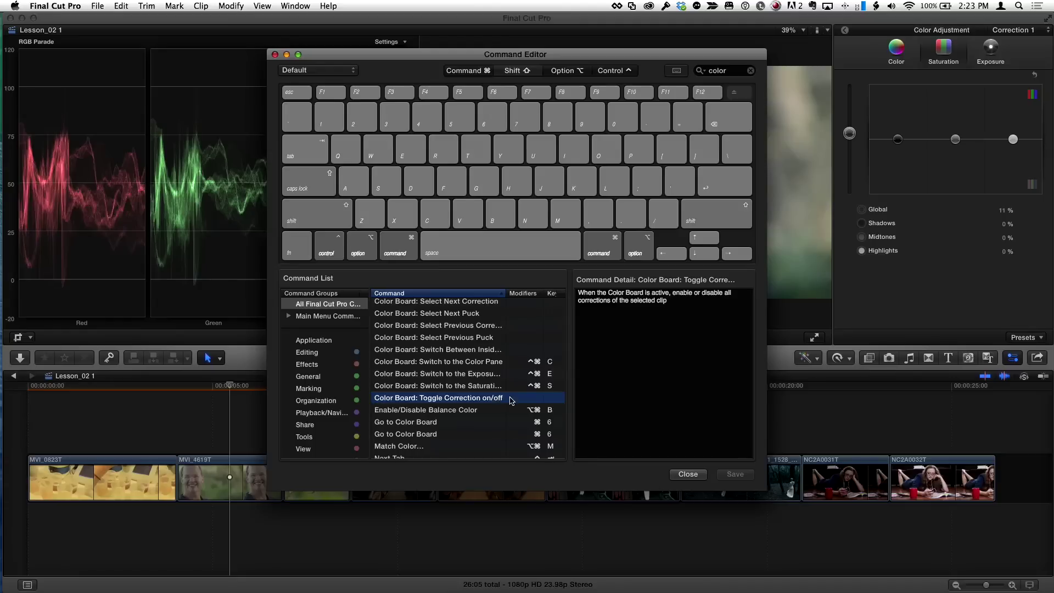
{"action": "key", "text": "ctrl+option+t"}
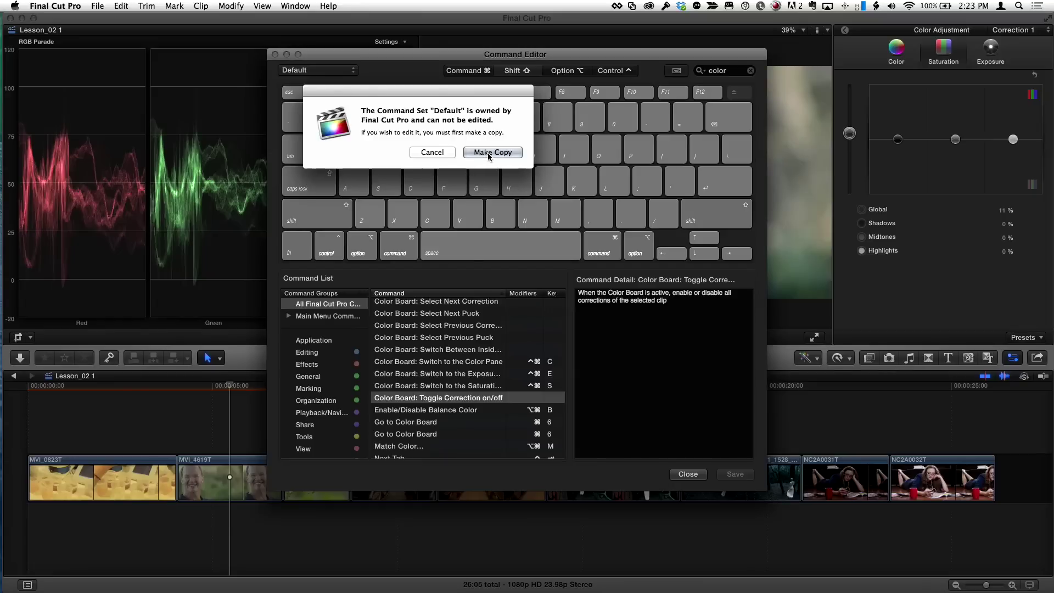
Copy the Default set as 'Color Correction', keep it active, and close the Command Editor.
{"action": "left_click", "coordinate": [490, 152]}
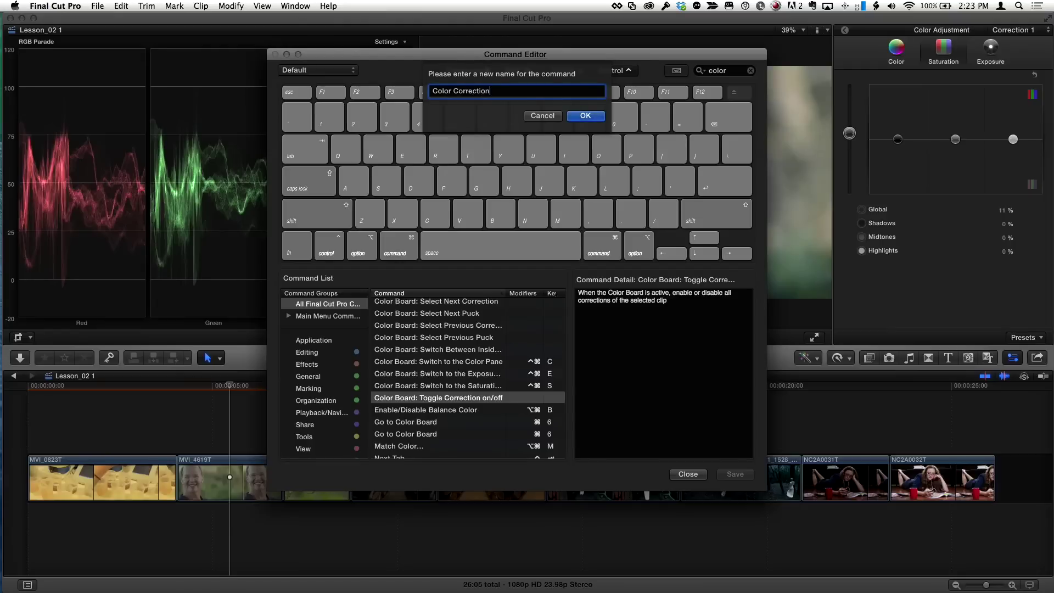
{"action": "key", "text": "Return"}
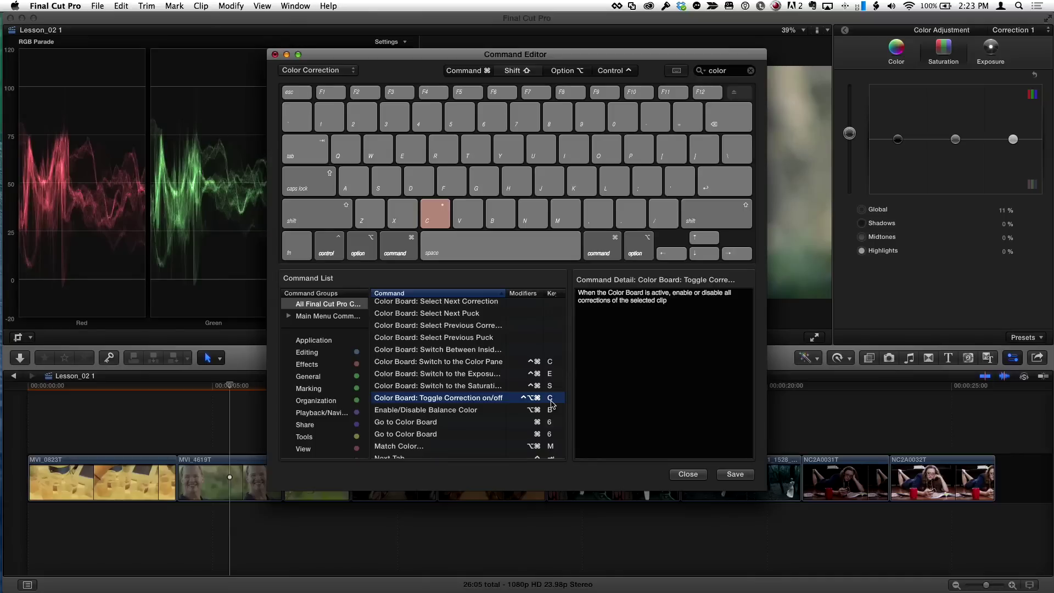
{"action": "left_click", "coordinate": [347, 73]}
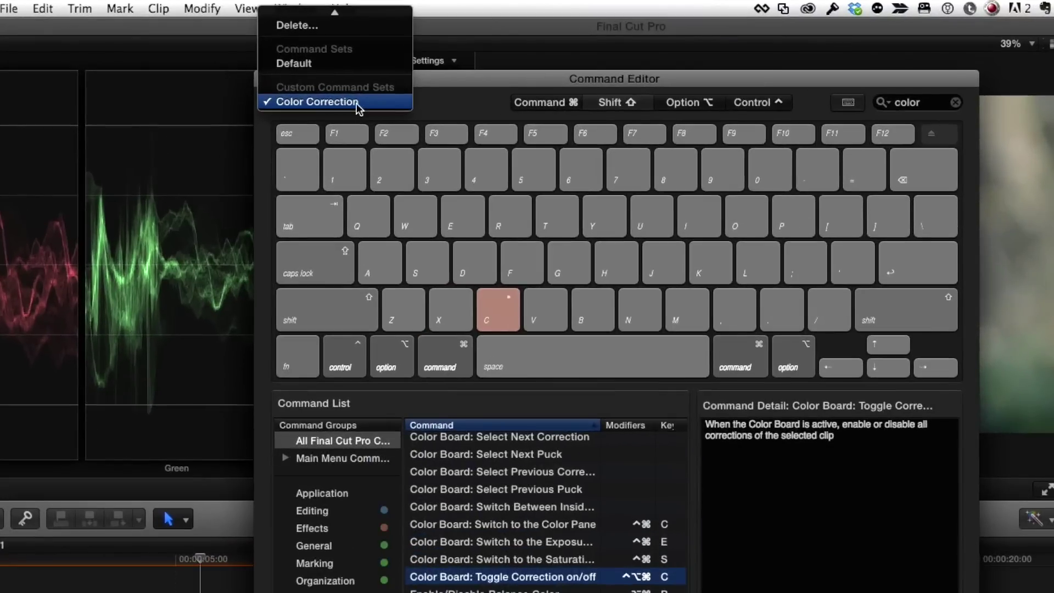
{"action": "left_click", "coordinate": [358, 108]}
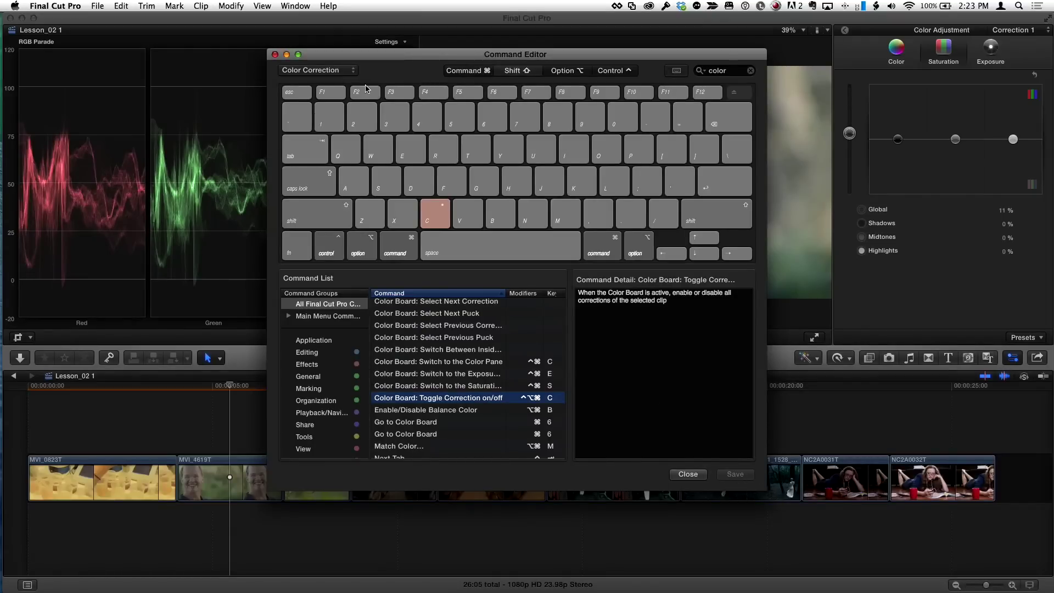
{"action": "left_click", "coordinate": [275, 54]}
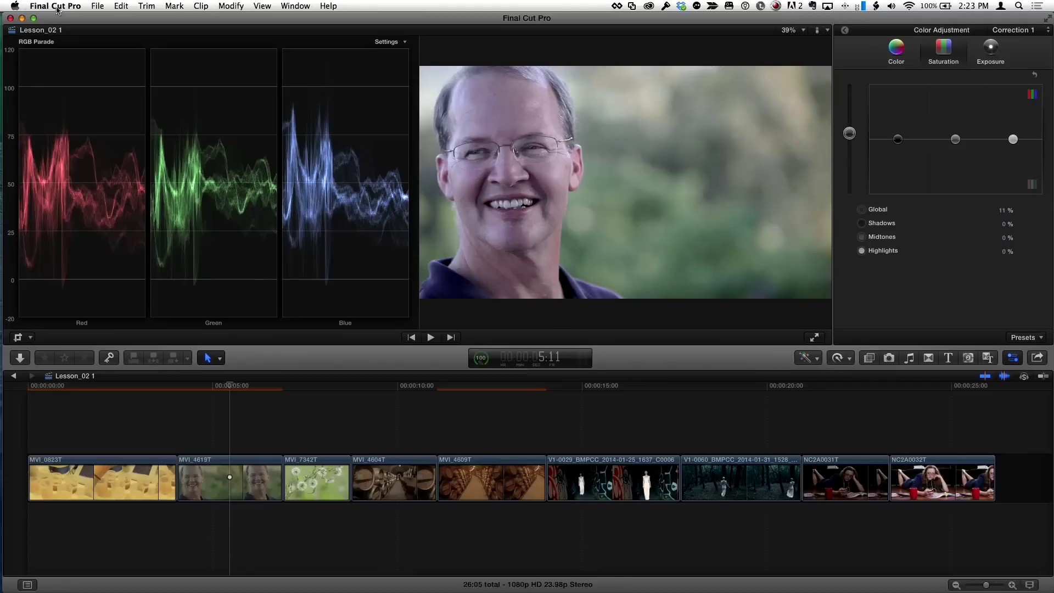
{"action": "left_click", "coordinate": [57, 6]}
{"action": "mouse_move", "coordinate": [71, 46]}
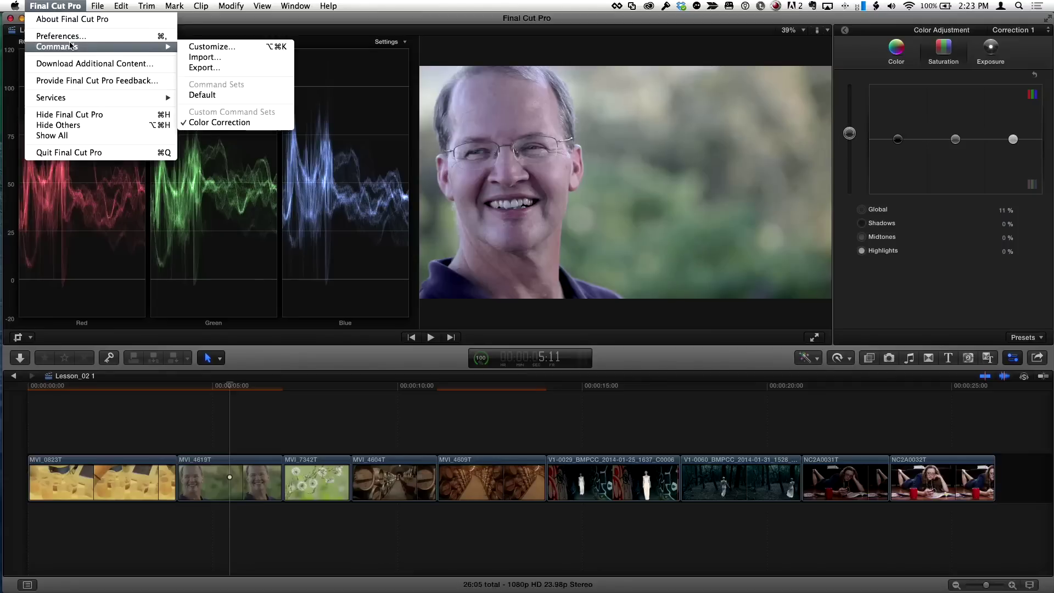
{"action": "left_click", "coordinate": [243, 123]}
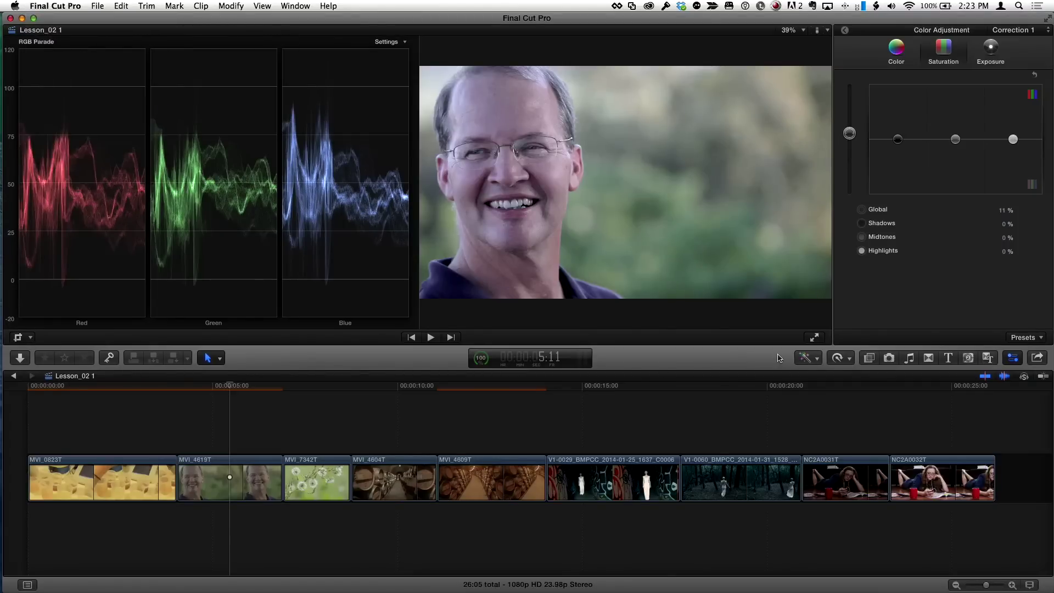
{"action": "left_click", "coordinate": [992, 51]}
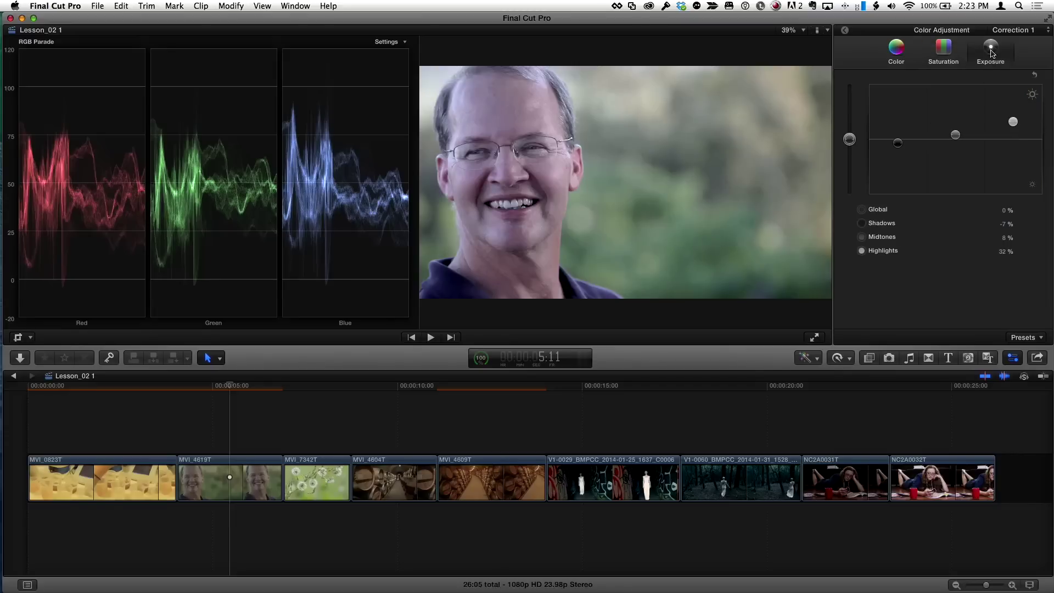
Test the toggle shortcut on Correction 1 and raise its Global saturation to 14%.
{"action": "key", "text": "super+alt+b"}
{"action": "key", "text": "super+alt+b"}
{"action": "key", "text": "super+alt+b"}
{"action": "key", "text": "super+alt+b"}
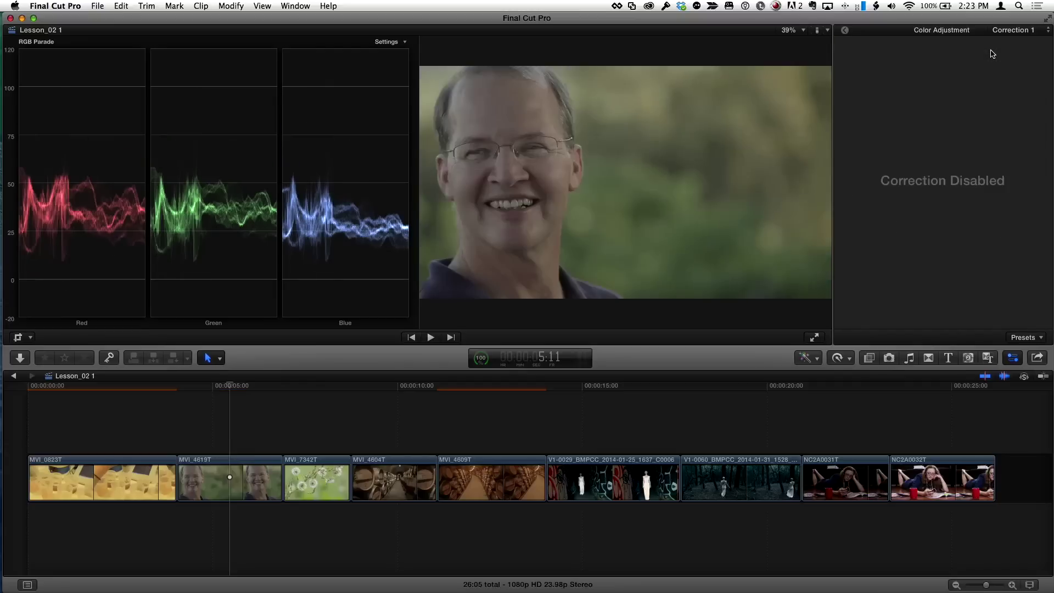
{"action": "left_click", "coordinate": [947, 53]}
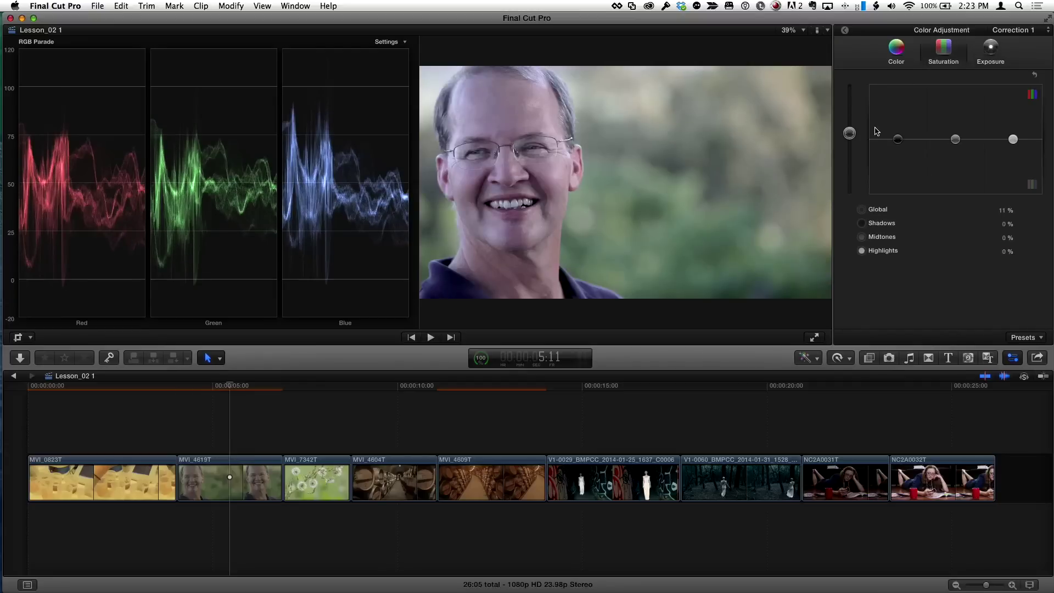
{"action": "left_click_drag", "start_coordinate": [851, 134], "coordinate": [850, 132]}
{"action": "key", "text": "super+alt+b"}
{"action": "key", "text": "super+alt+b"}
{"action": "key", "text": "super+alt+b"}
{"action": "key", "text": "super+alt+b"}
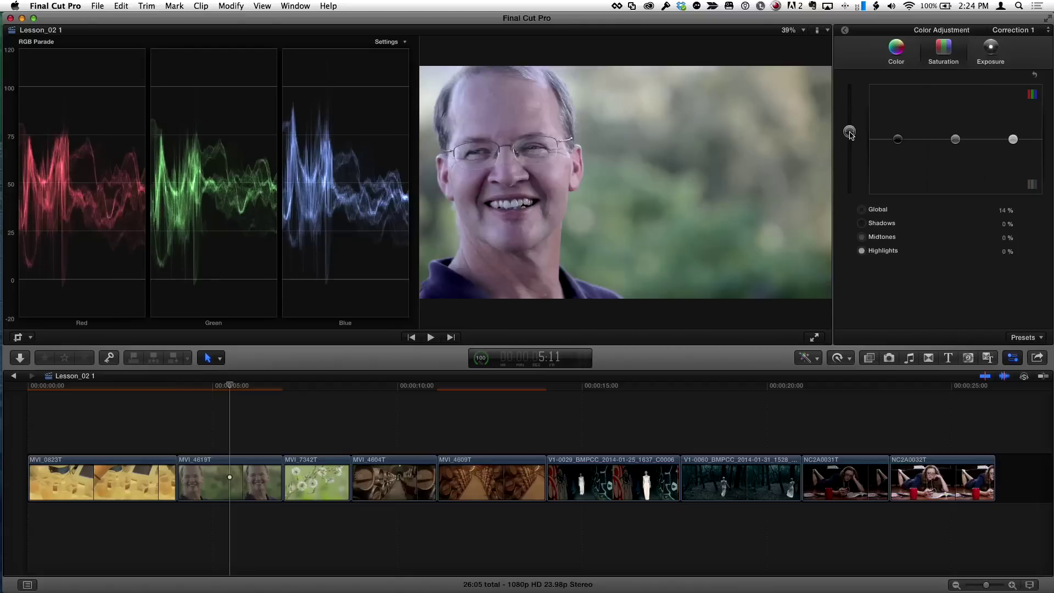
{"action": "left_click", "coordinate": [897, 51]}
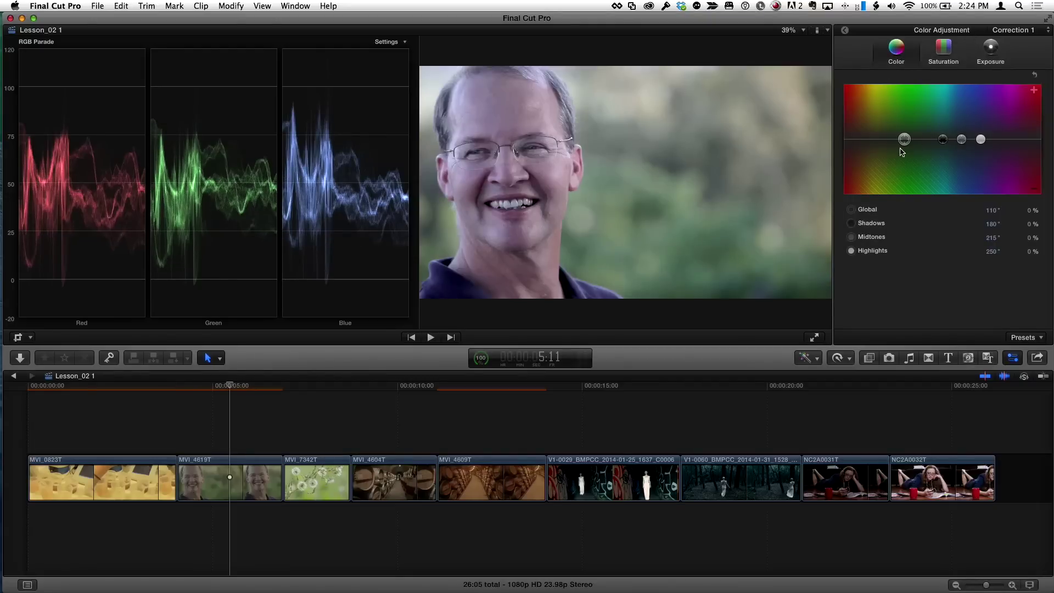